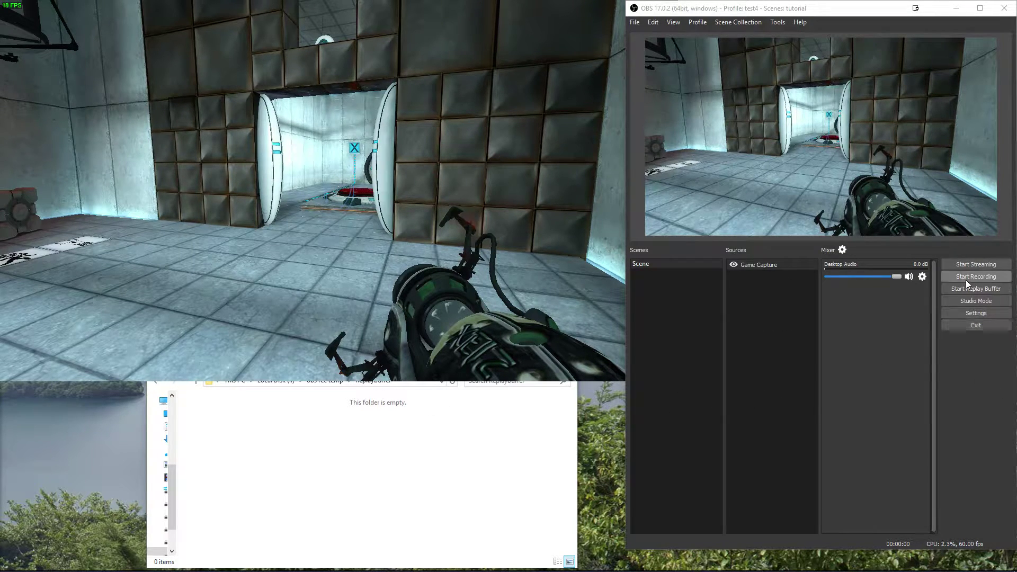
- Open the output settings and keep the output mode on Simple
{"action": "left_click", "coordinate": [965, 312]}
{"action": "left_click_drag", "start_coordinate": [657, 79], "coordinate": [253, 78]}
{"action": "left_click", "coordinate": [158, 151]}
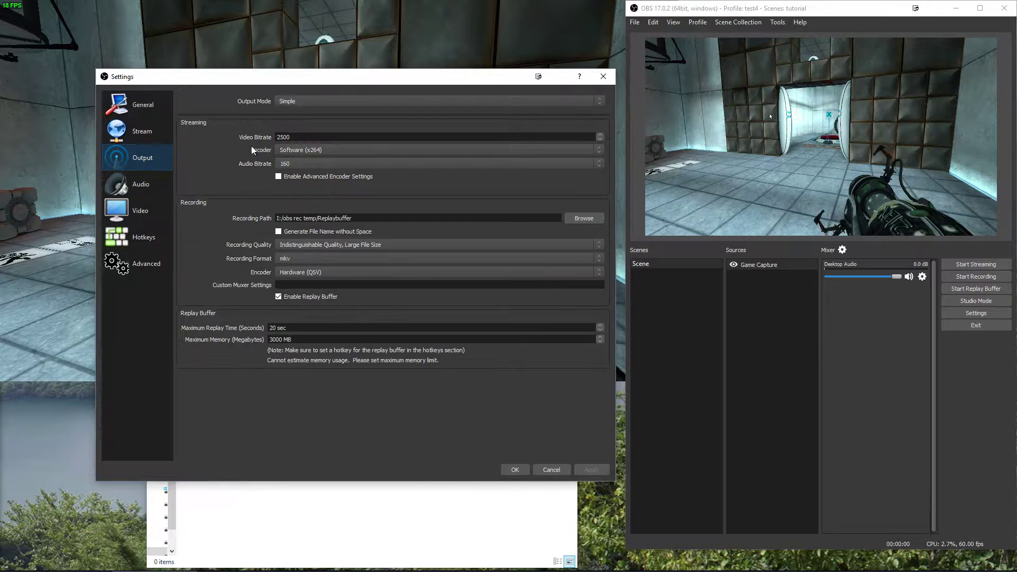
{"action": "left_click", "coordinate": [328, 100]}
{"action": "left_click", "coordinate": [328, 101]}
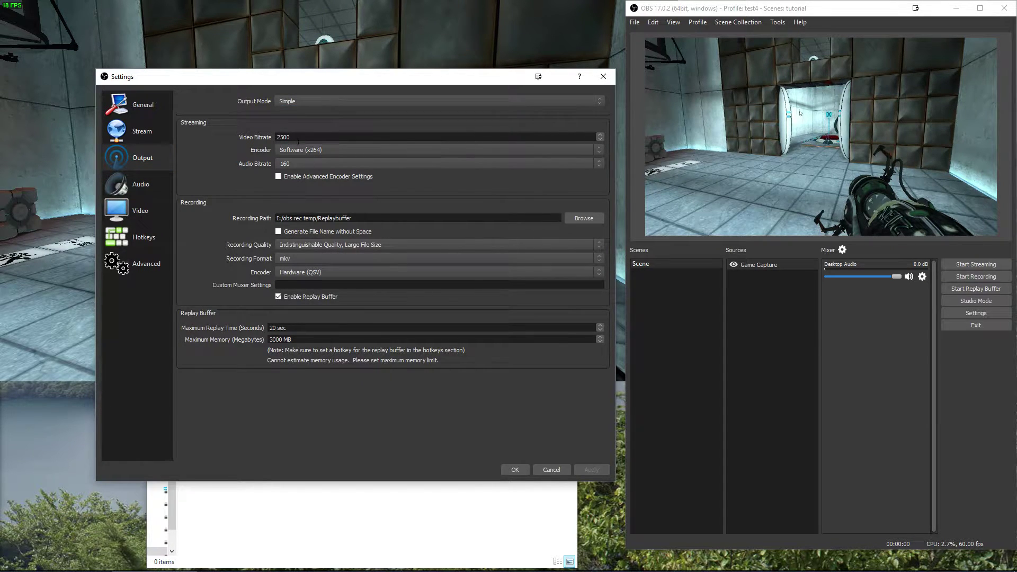
- Try Same as stream as the recording quality, then return it to Indistinguishable Quality, Large File Size
{"action": "double_click", "coordinate": [322, 133]}
{"action": "left_click", "coordinate": [306, 138]}
{"action": "left_click", "coordinate": [328, 244]}
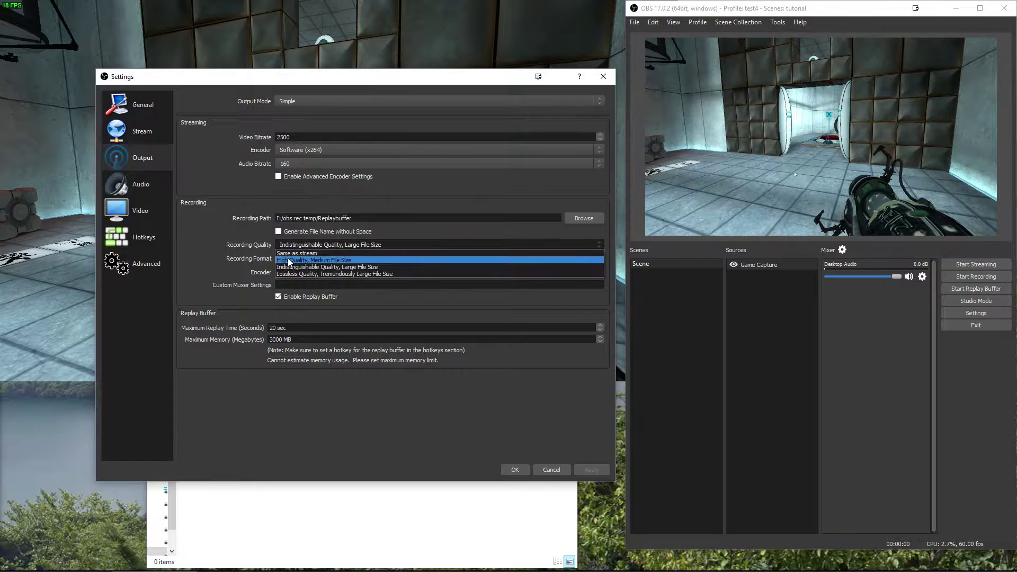
{"action": "left_click", "coordinate": [306, 253]}
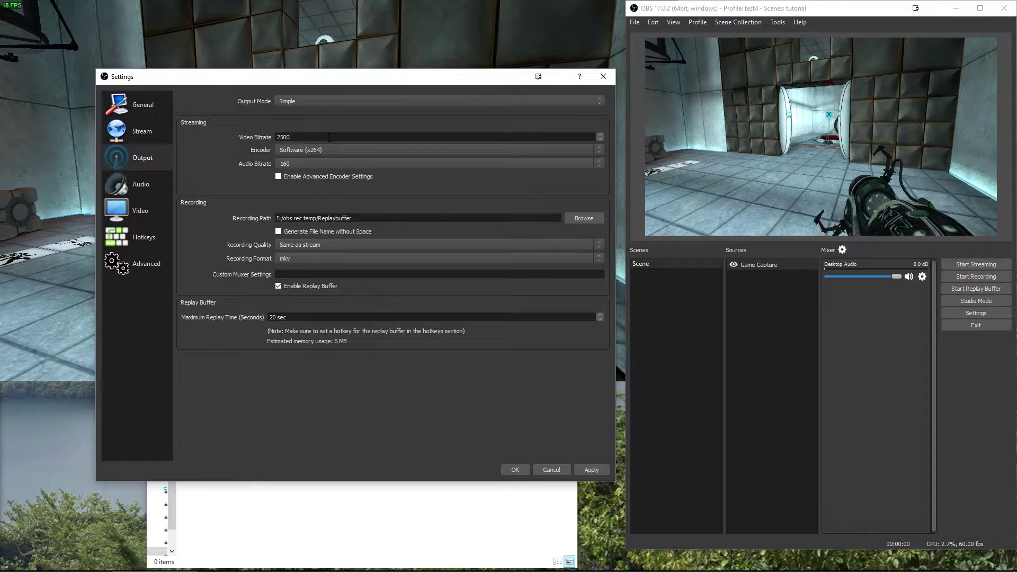
{"action": "left_click", "coordinate": [304, 248]}
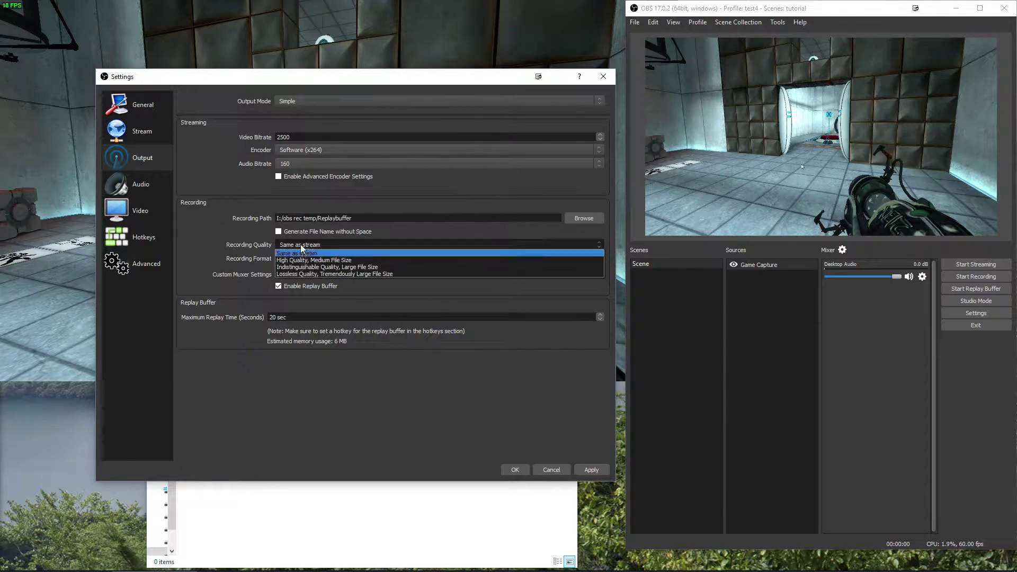
{"action": "left_click", "coordinate": [319, 268]}
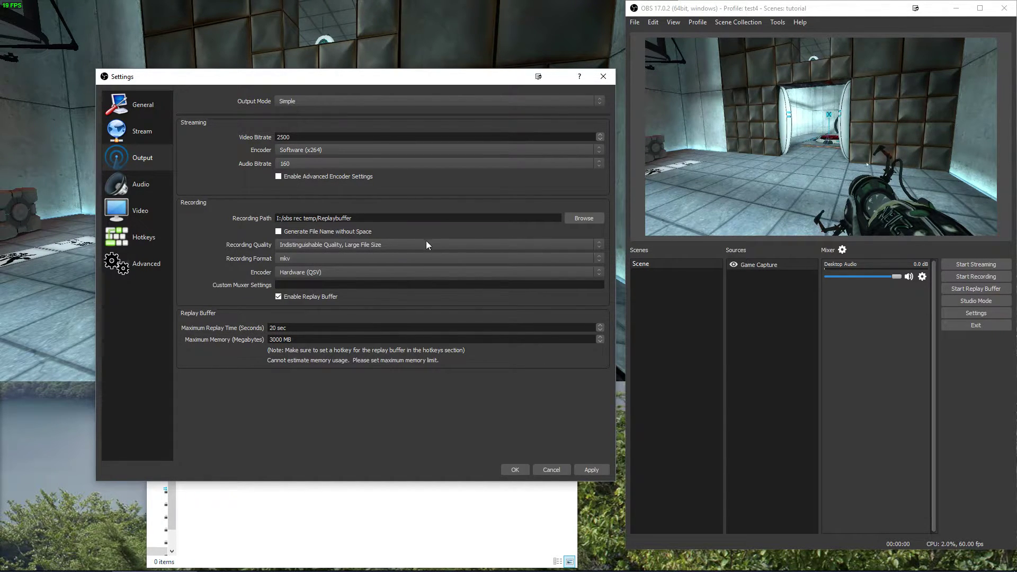
- Try Lossless Quality for recording, accepting the large file size, then restore Indistinguishable Quality, Large File Size
{"action": "left_click", "coordinate": [363, 244]}
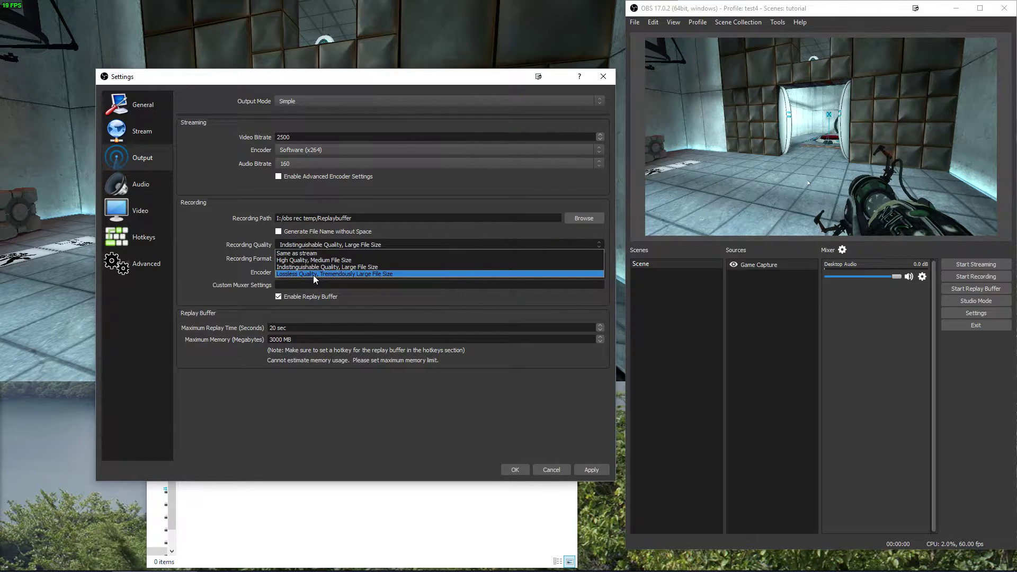
{"action": "left_click", "coordinate": [313, 274]}
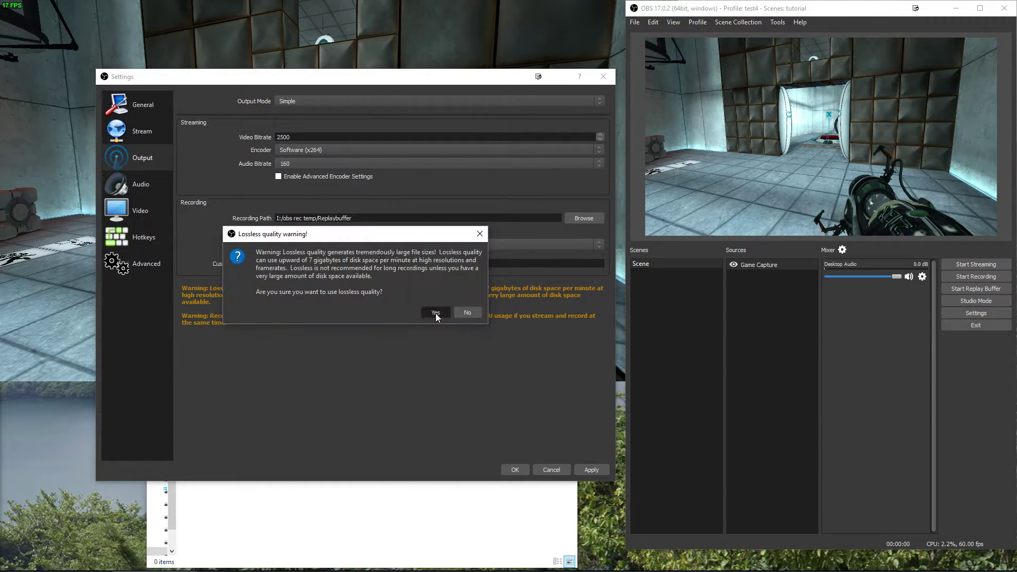
{"action": "left_click", "coordinate": [435, 313]}
{"action": "left_click", "coordinate": [320, 246]}
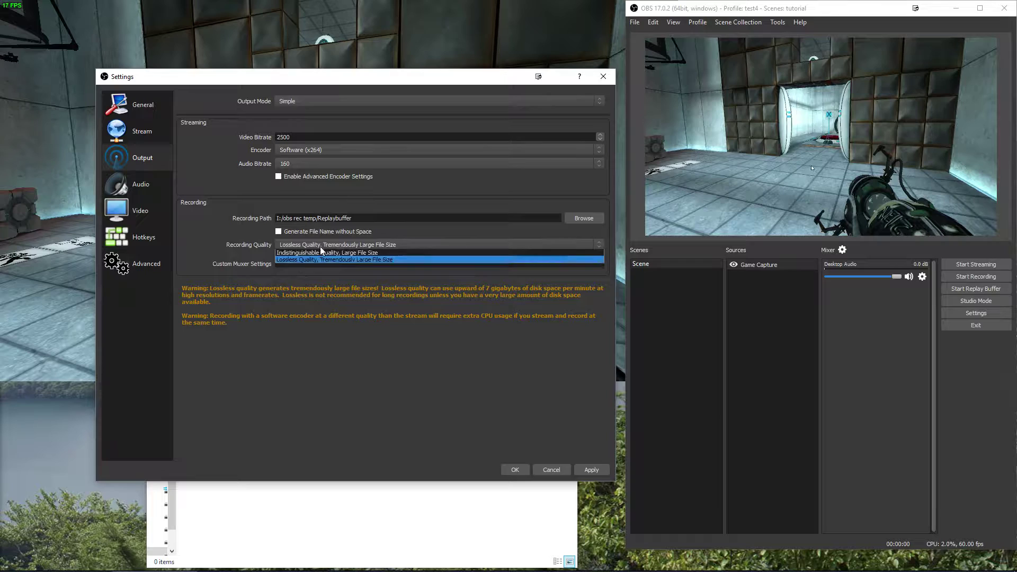
{"action": "left_click", "coordinate": [306, 267]}
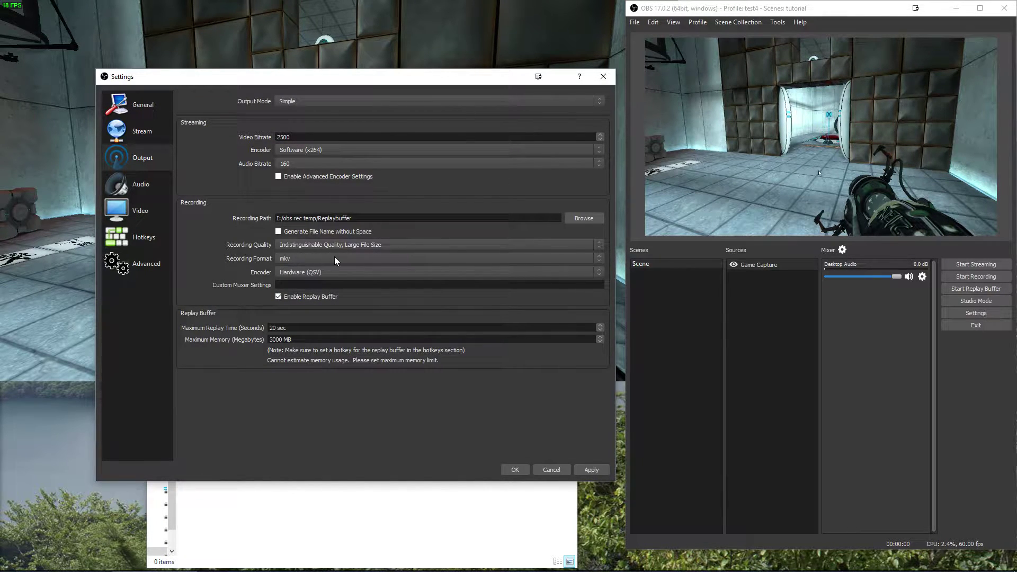
- Keep mkv as the recording format and choose Hardware (QSV) as the recording encoder
{"action": "left_click", "coordinate": [296, 258]}
{"action": "left_click", "coordinate": [303, 258]}
{"action": "left_click", "coordinate": [299, 260]}
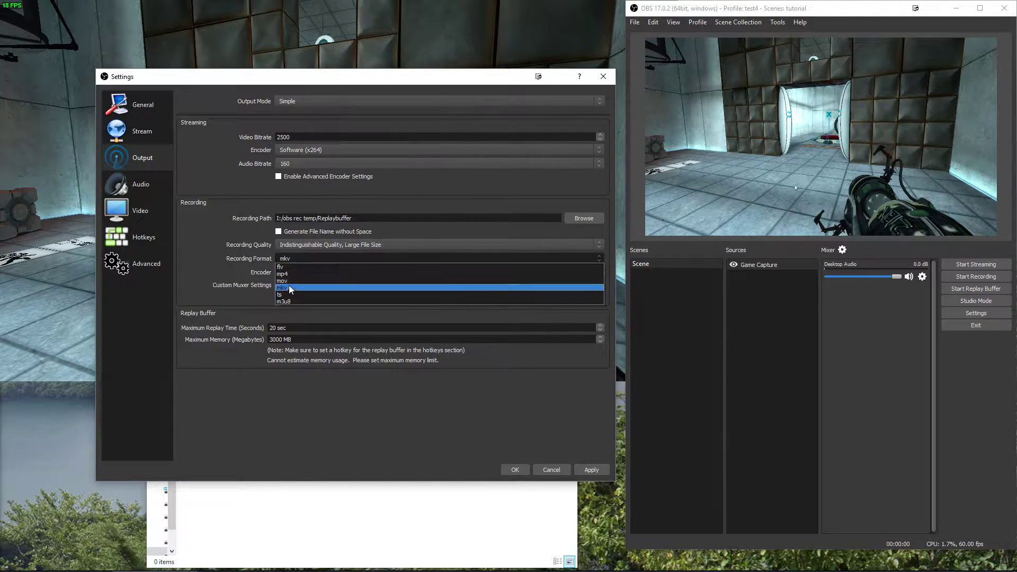
{"action": "left_click", "coordinate": [316, 261]}
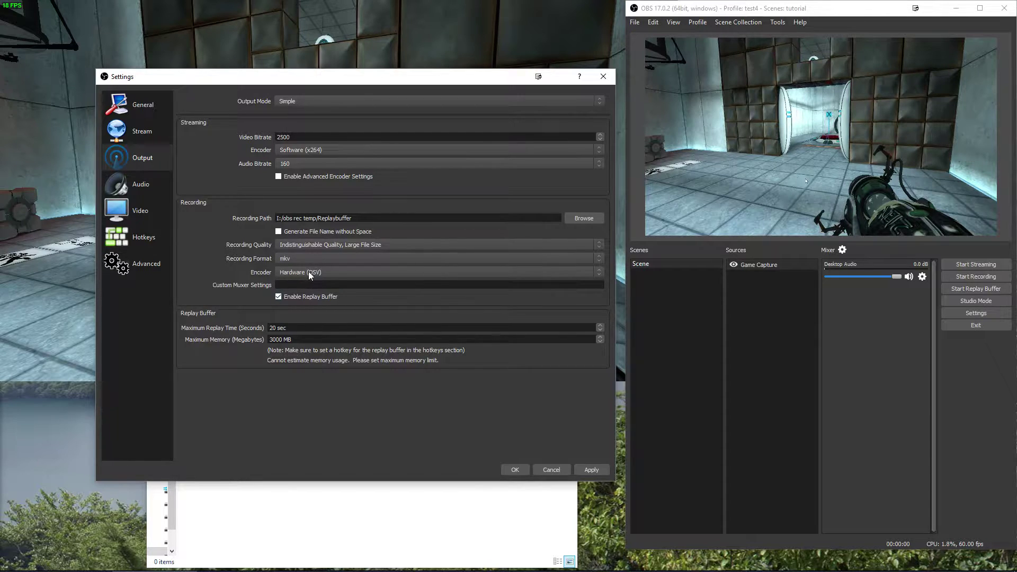
{"action": "left_click", "coordinate": [308, 271]}
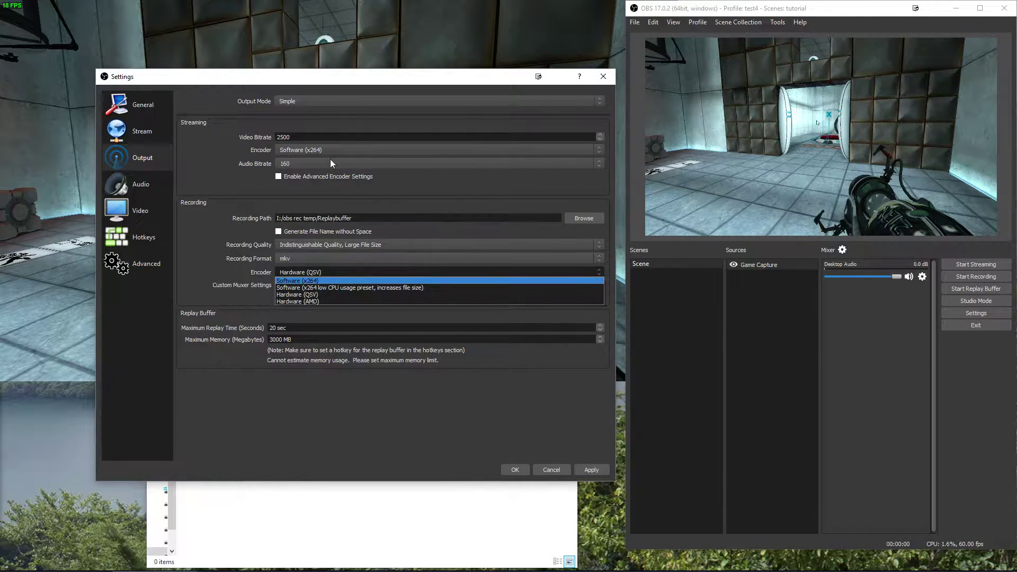
{"action": "left_click", "coordinate": [306, 294]}
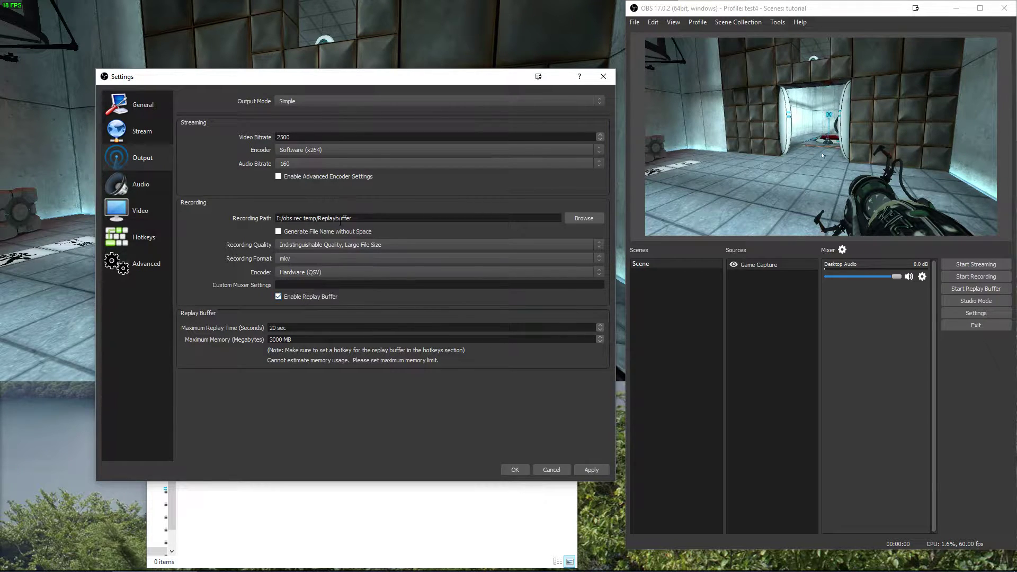
- Enable the replay buffer with a maximum replay time of 20 sec and maximum memory of 3000 MB, and apply the settings
{"action": "left_click", "coordinate": [278, 297]}
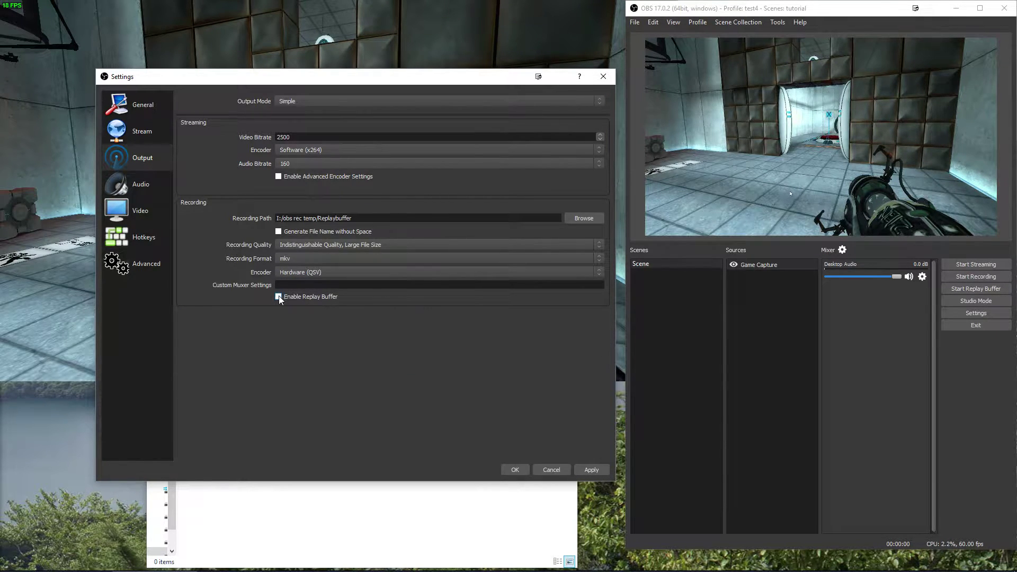
{"action": "left_click", "coordinate": [278, 297]}
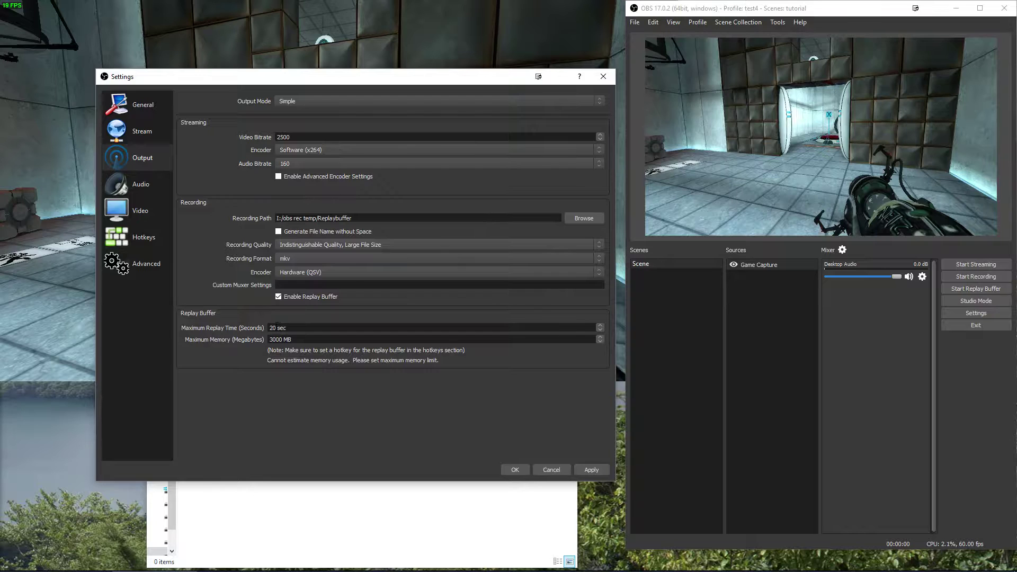
{"action": "mouse_move", "coordinate": [276, 326]}
{"action": "left_mouse_down"}
{"action": "mouse_move", "coordinate": [250, 329]}
{"action": "mouse_move", "coordinate": [269, 340]}
{"action": "left_mouse_up"}
{"action": "left_click_drag", "start_coordinate": [291, 340], "coordinate": [267, 339]}
{"action": "left_click", "coordinate": [282, 339]}
{"action": "mouse_move", "coordinate": [280, 339]}
{"action": "left_mouse_down"}
{"action": "mouse_move", "coordinate": [268, 342]}
{"action": "mouse_move", "coordinate": [262, 327]}
{"action": "mouse_move", "coordinate": [269, 339]}
{"action": "left_mouse_up"}
{"action": "left_click", "coordinate": [285, 337]}
{"action": "left_click", "coordinate": [272, 327]}
{"action": "double_click", "coordinate": [281, 327]}
{"action": "left_click_drag", "start_coordinate": [277, 328], "coordinate": [267, 328]}
{"action": "left_click", "coordinate": [595, 470]}
- Check the hotkeys assigned to starting, stopping and saving the replay buffer, and confirm the settings
{"action": "left_click", "coordinate": [143, 237]}
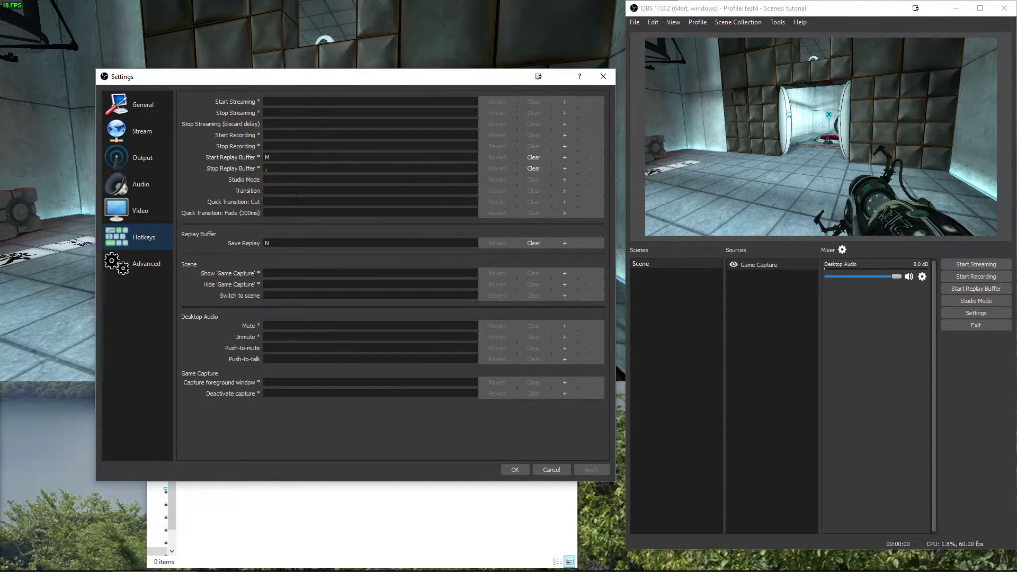
{"action": "left_click", "coordinate": [269, 243]}
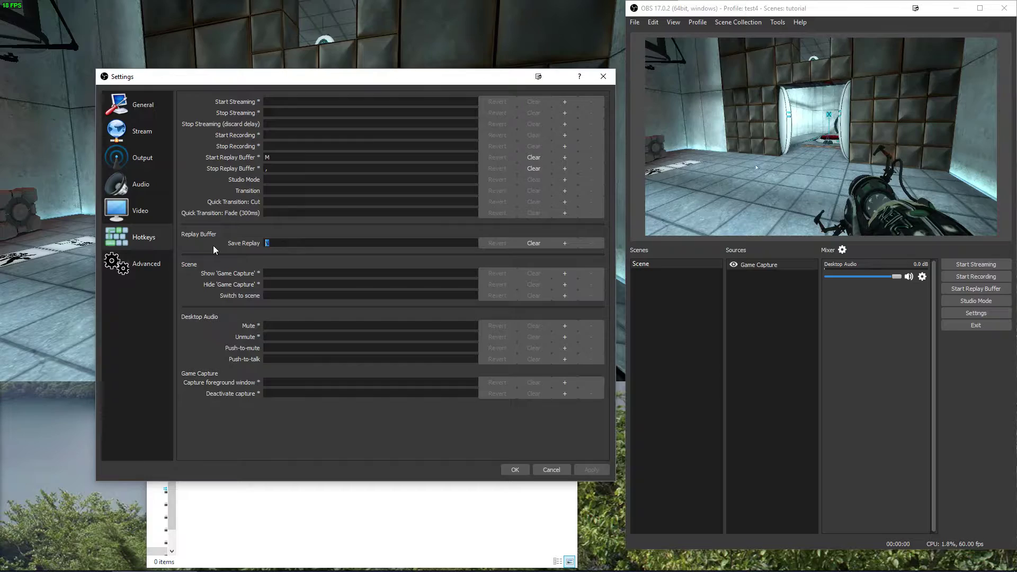
{"action": "left_click", "coordinate": [515, 470]}
- Switch to the Portal game, start the replay buffer and walk around the test chamber to generate footage
{"action": "key", "text": "alt+Tab"}
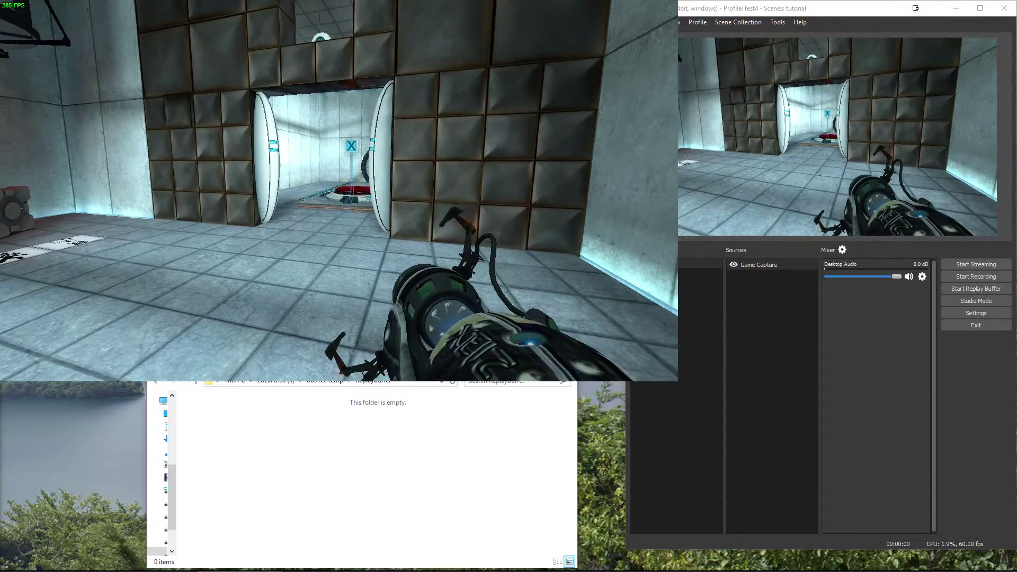
{"action": "key", "text": "b"}
{"action": "key", "text": "w"}
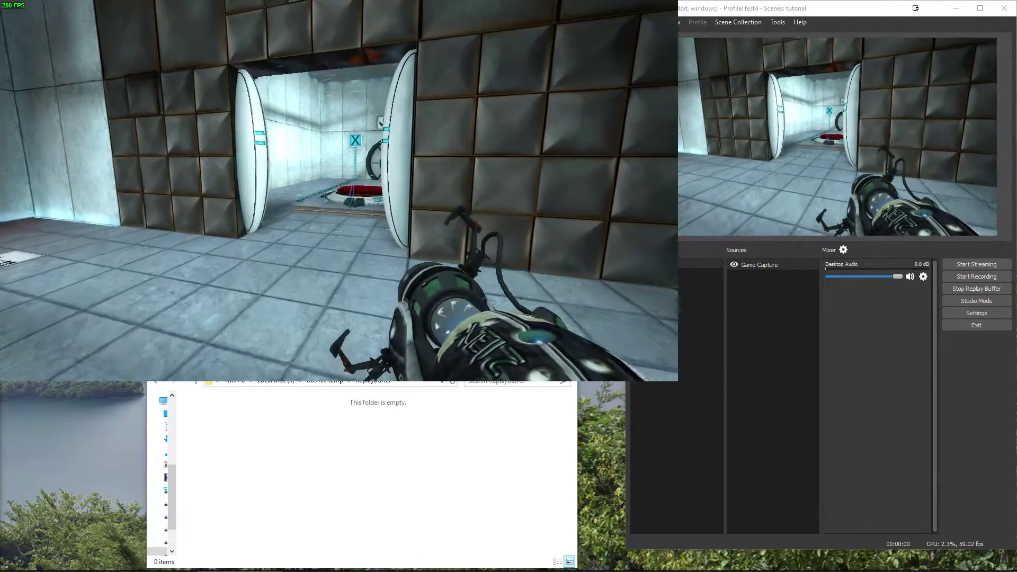
{"action": "key", "text": "w"}
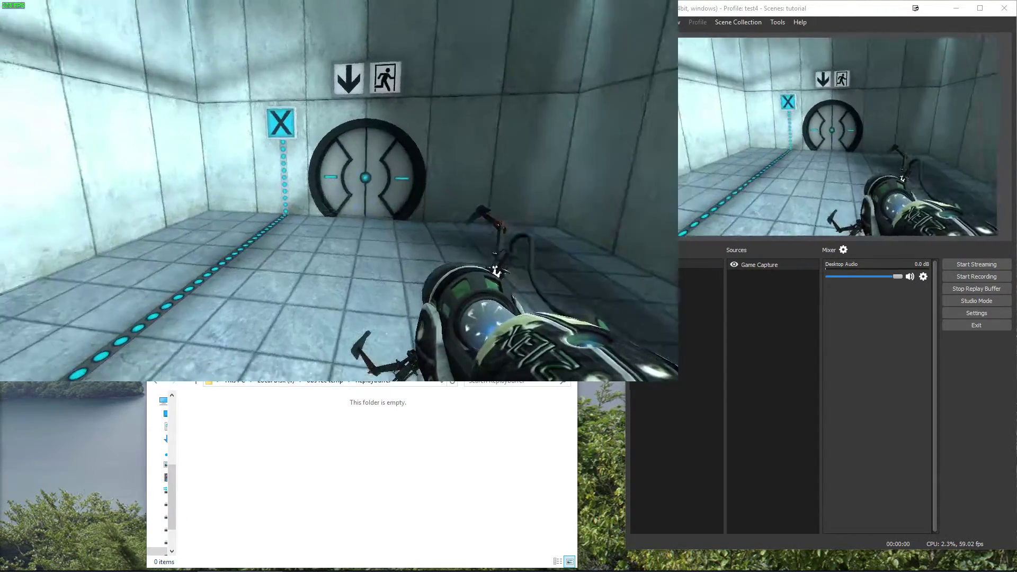
{"action": "key", "text": "w"}
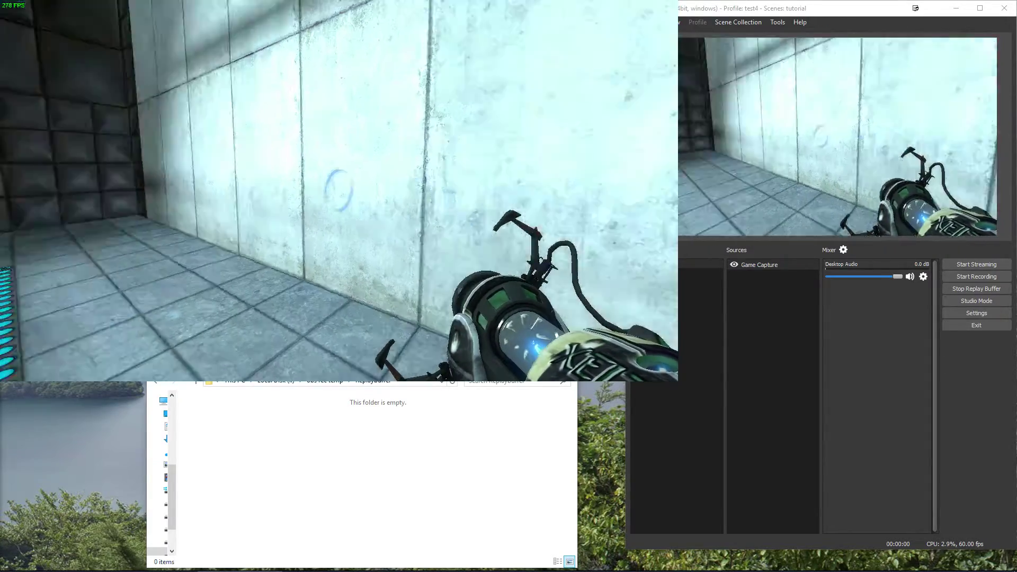
{"action": "key", "text": "w"}
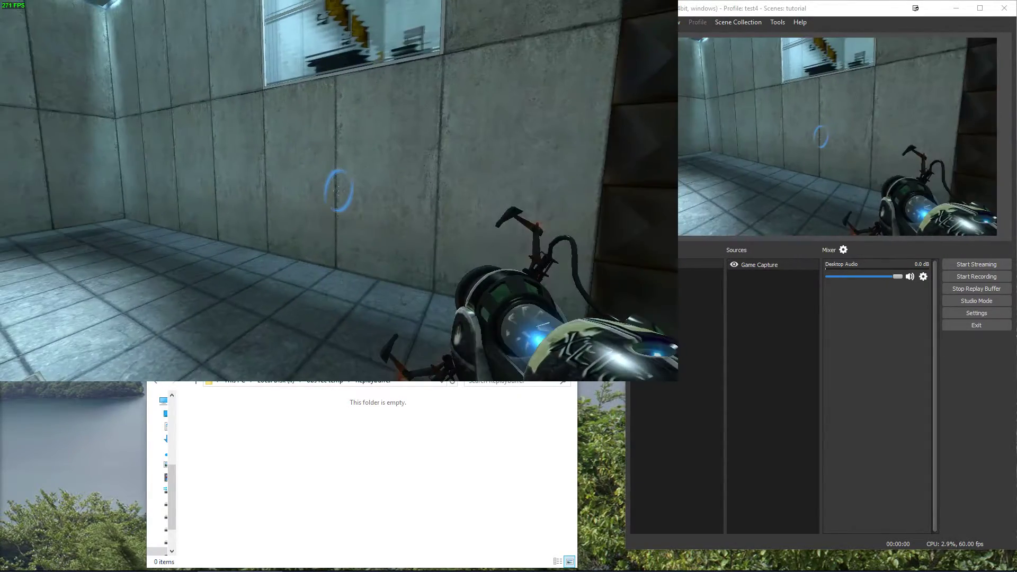
{"action": "key", "text": "w"}
{"action": "key", "text": "w"}
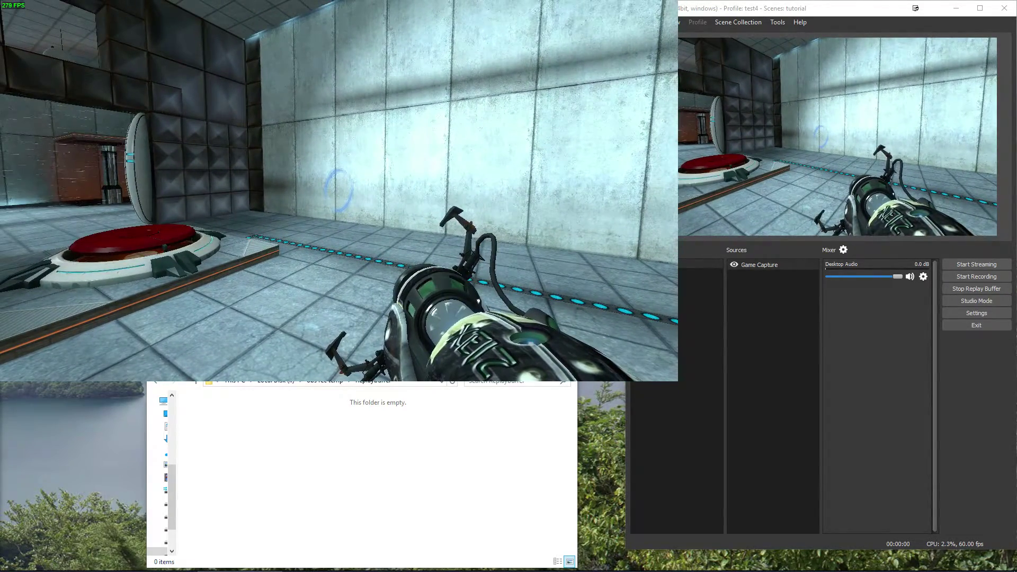
{"action": "key", "text": "w"}
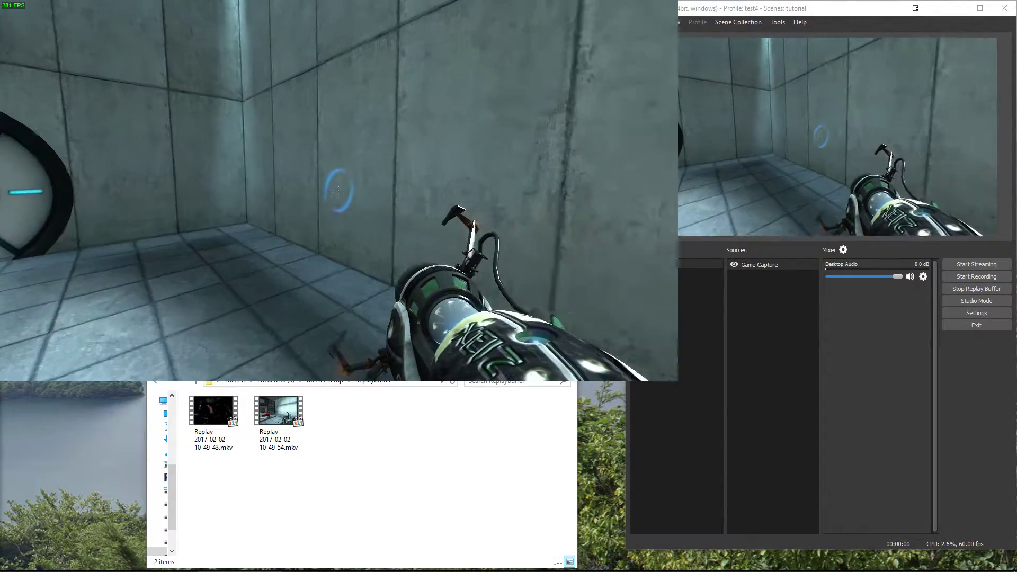
- Walk further around the test chamber, save another replay and stop the replay buffer
{"action": "key", "text": "w"}
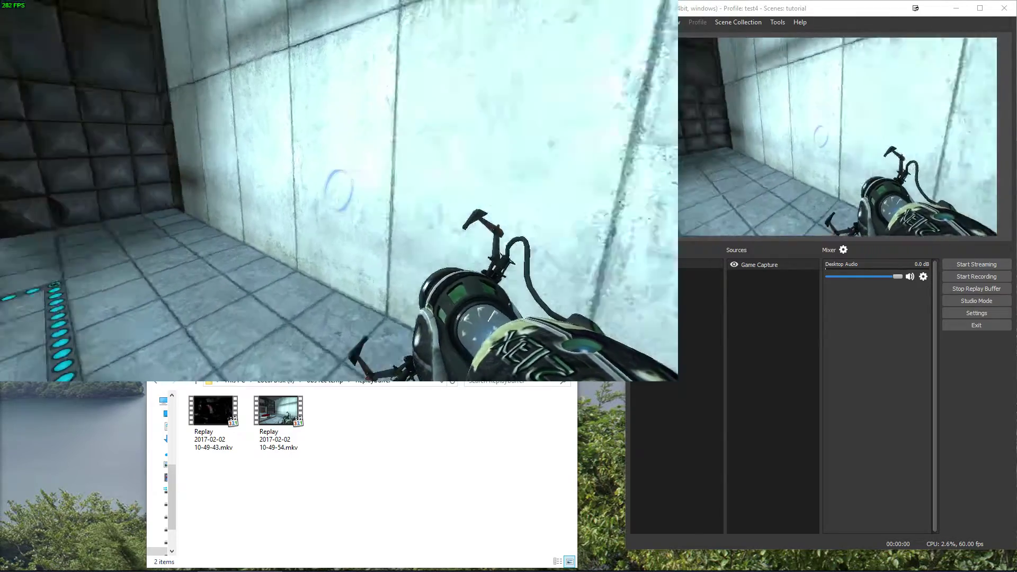
{"action": "key", "text": "w"}
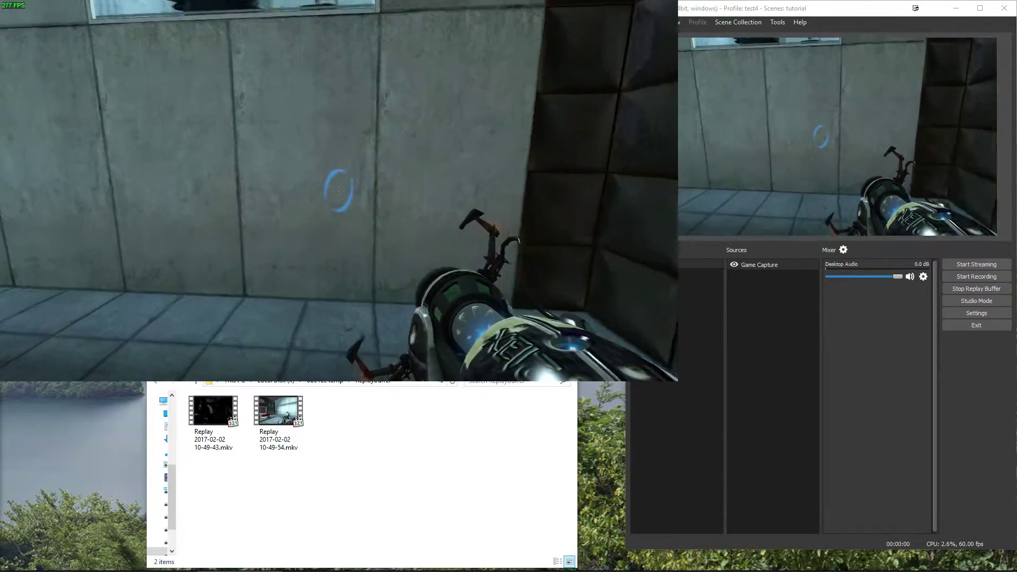
{"action": "key", "text": "w"}
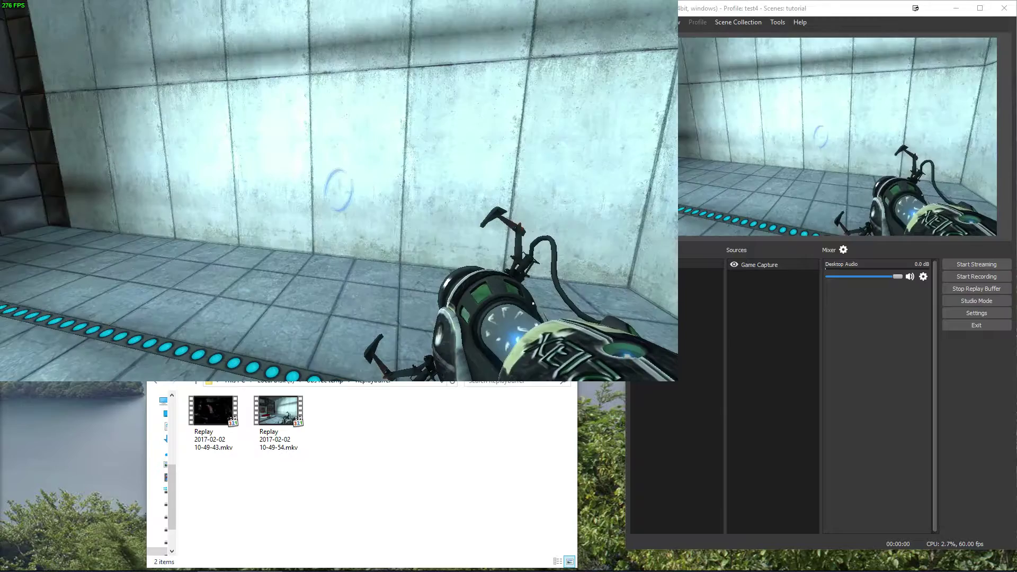
{"action": "key", "text": "w"}
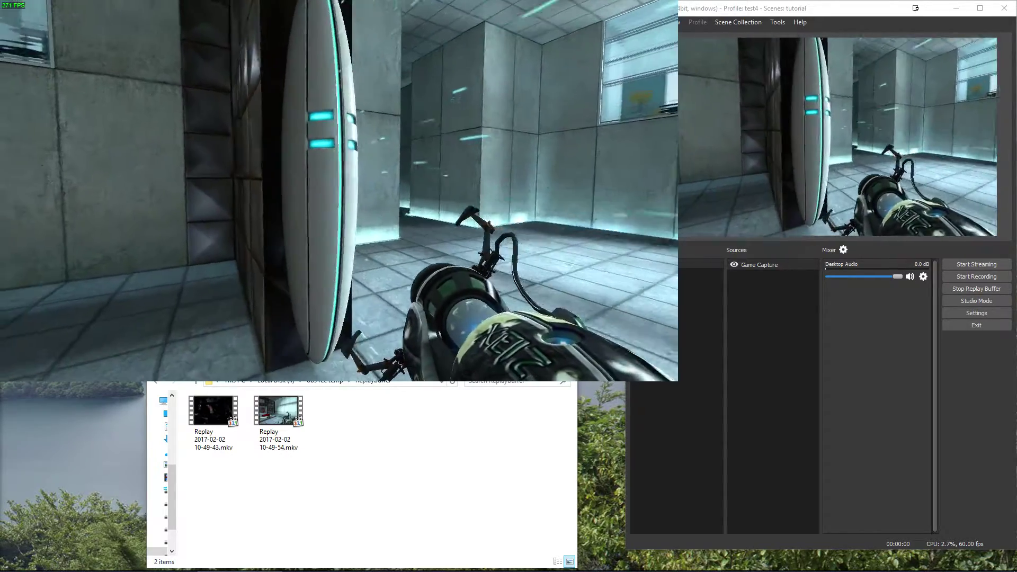
{"action": "key", "text": "w"}
{"action": "key", "text": "F10"}
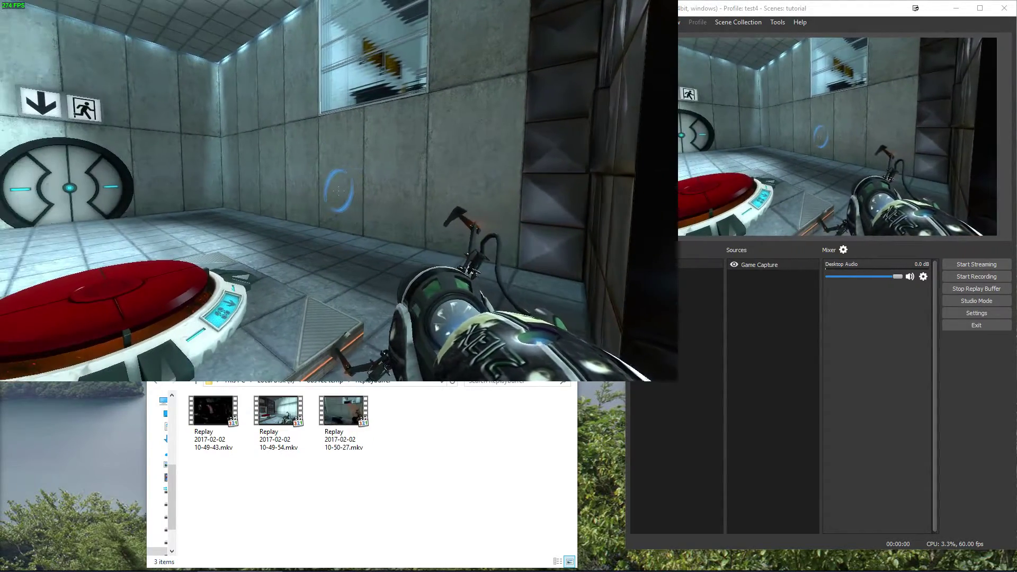
{"action": "key", "text": "F9"}
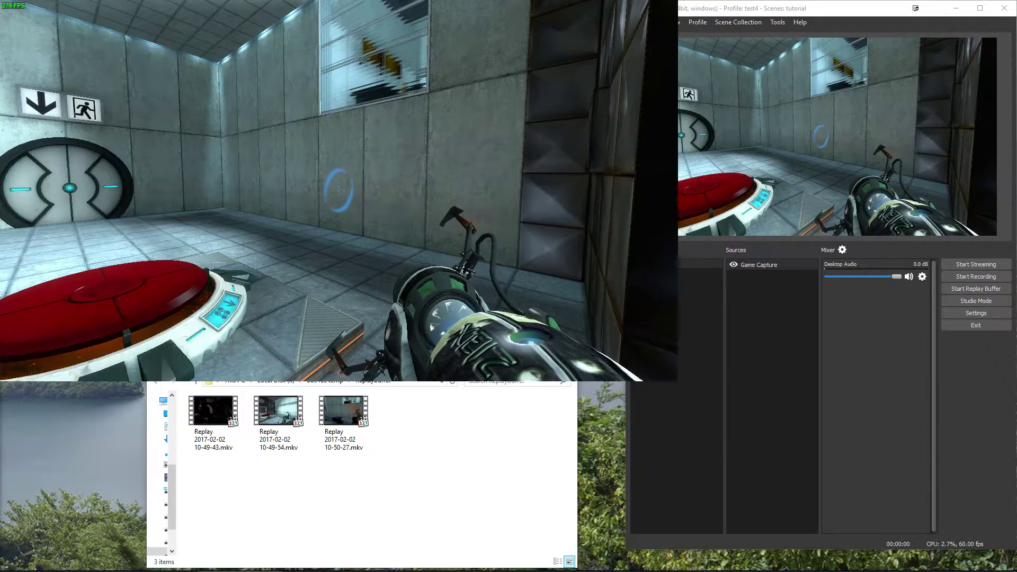
{"action": "key", "text": "alt+Tab"}
{"action": "left_click", "coordinate": [429, 528]}
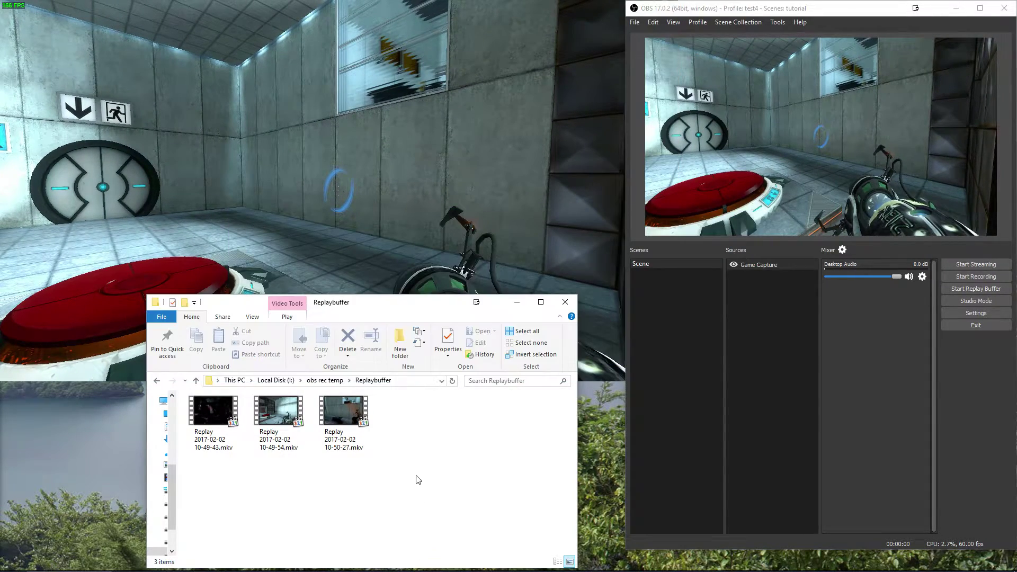
{"action": "double_click", "coordinate": [213, 415]}
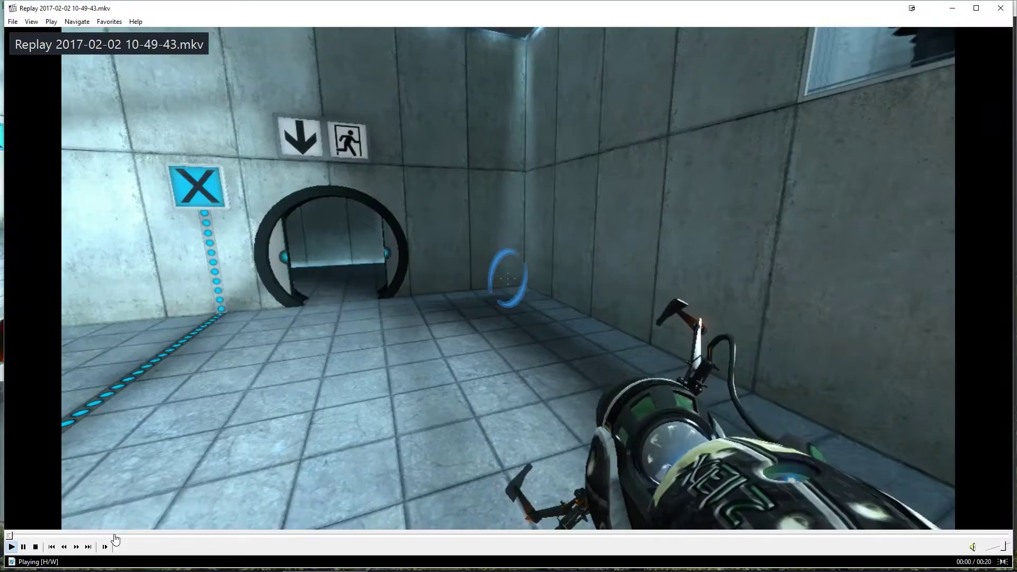
{"action": "left_click", "coordinate": [176, 536]}
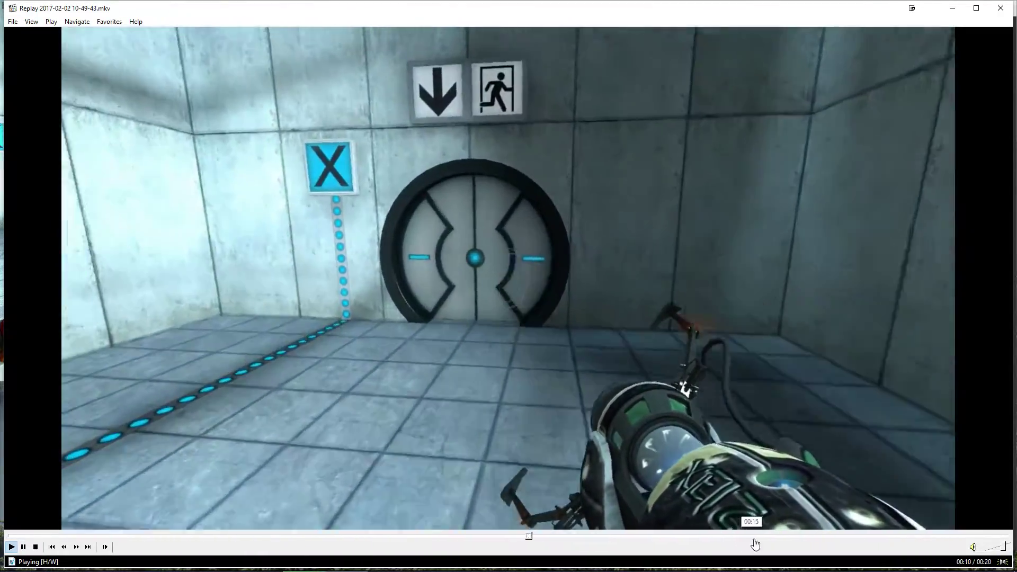
{"action": "left_click", "coordinate": [873, 536]}
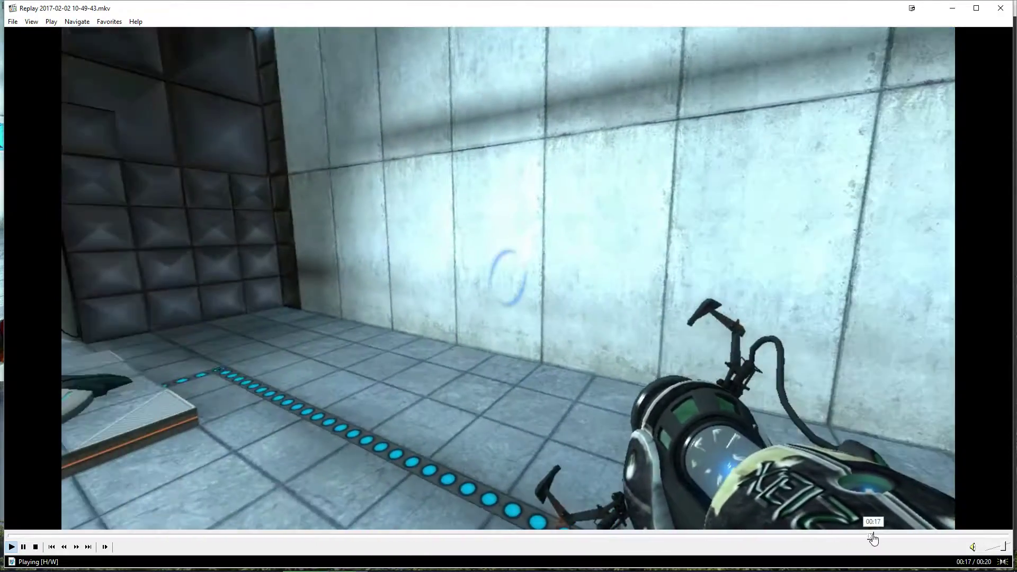
{"action": "left_click", "coordinate": [1009, 13]}
- Play the replays 10-49-54.mkv and 10-50-27.mkv to check them, and close the player
{"action": "double_click", "coordinate": [279, 424]}
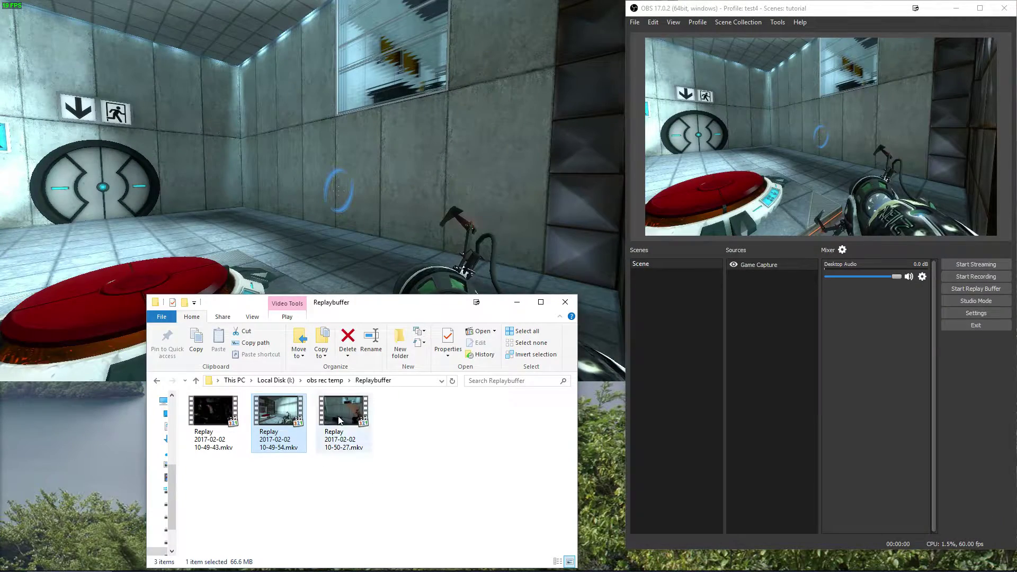
{"action": "double_click", "coordinate": [339, 420]}
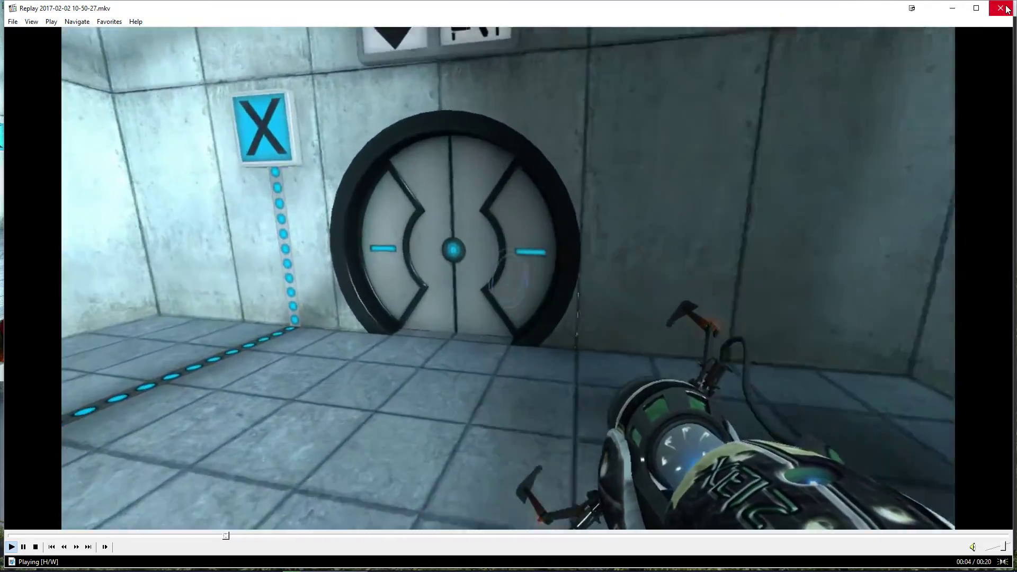
{"action": "left_click", "coordinate": [1004, 7]}
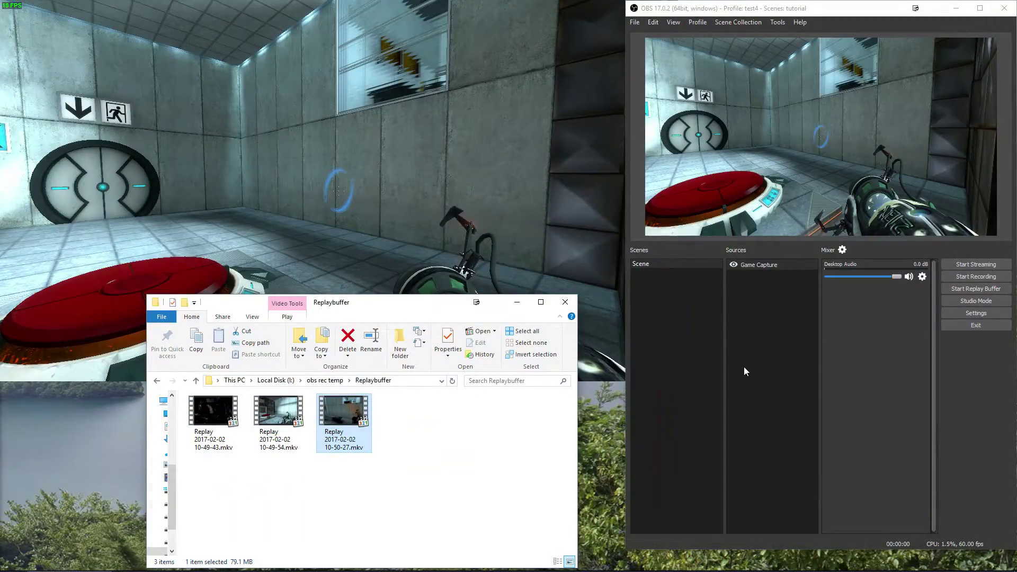